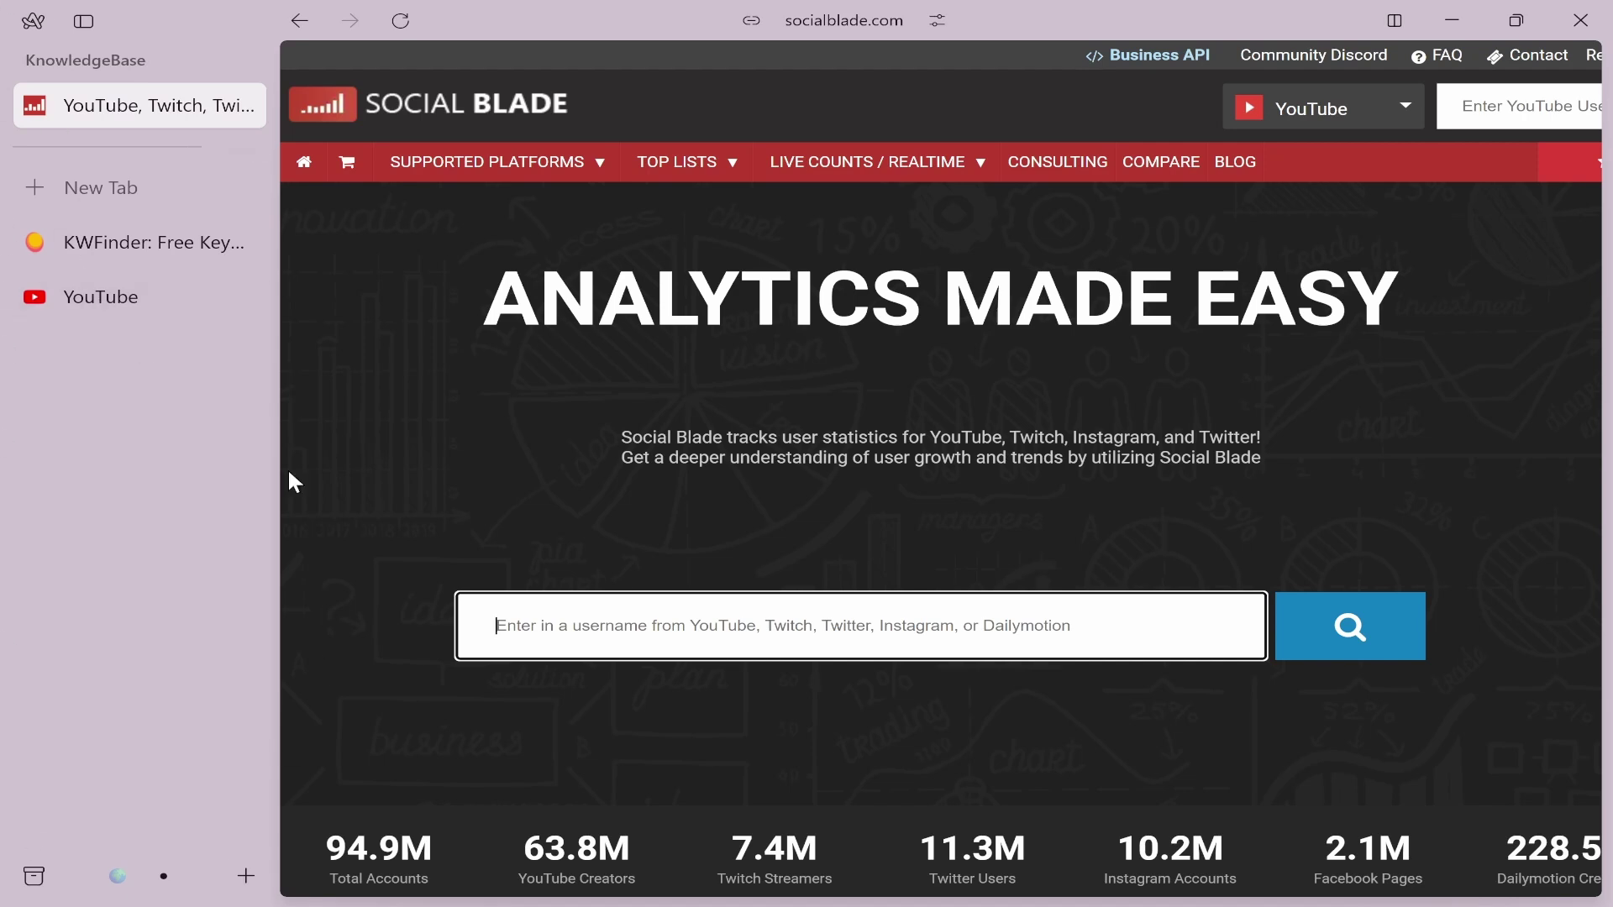
Open reddit.com in KnowledgeBase, accept all cookies, and pin the tab below Social Blade
left_click(118, 875)
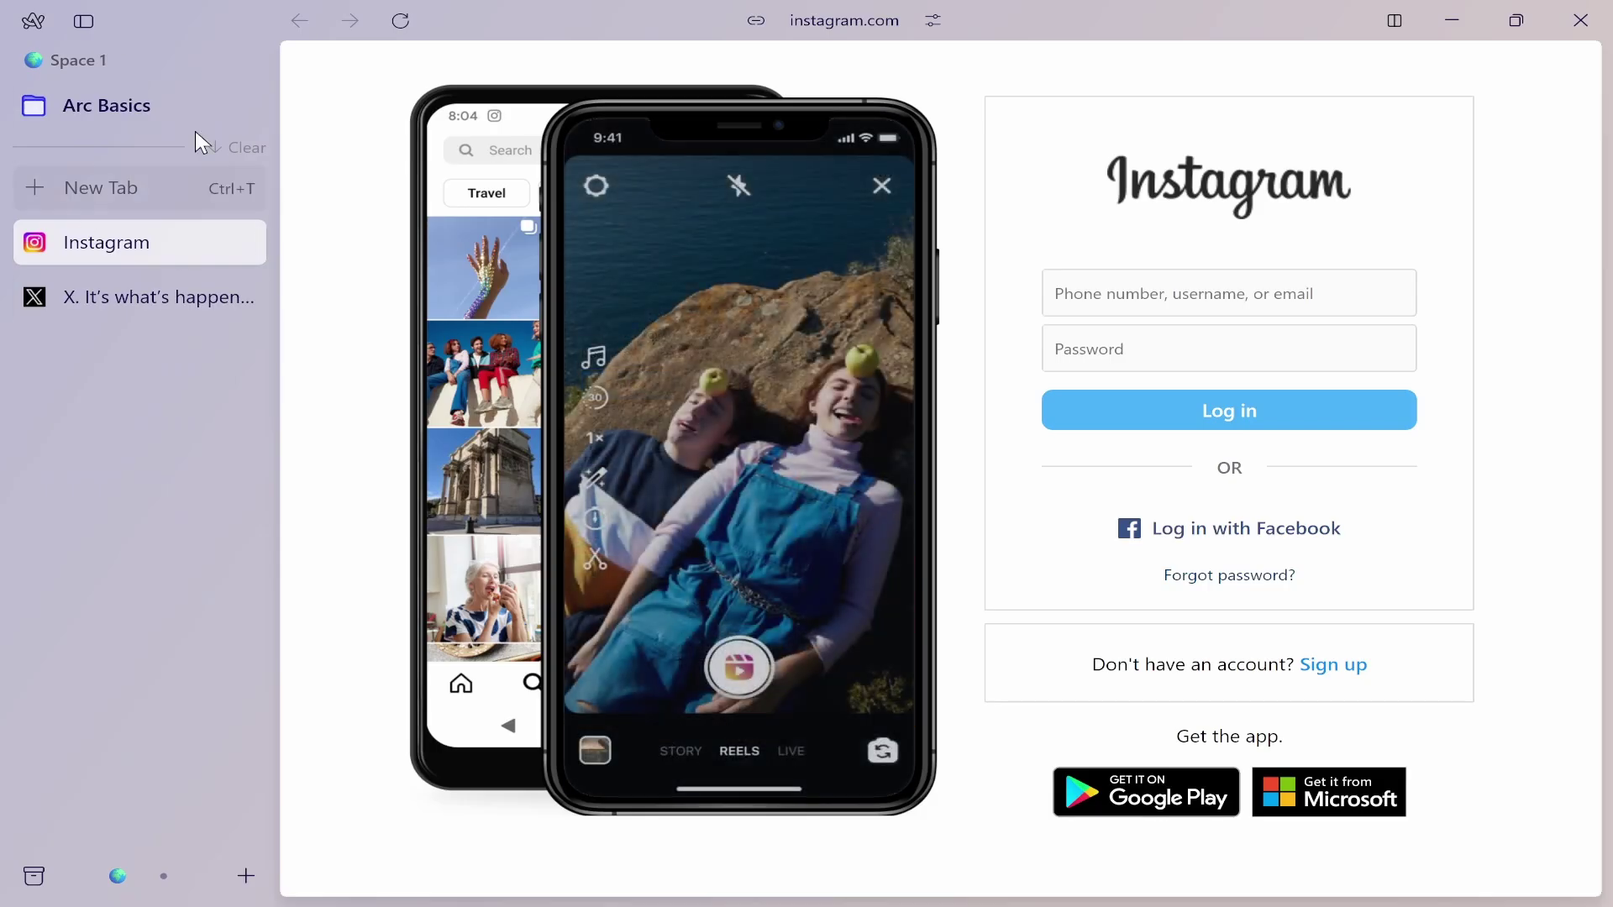
left_click(164, 877)
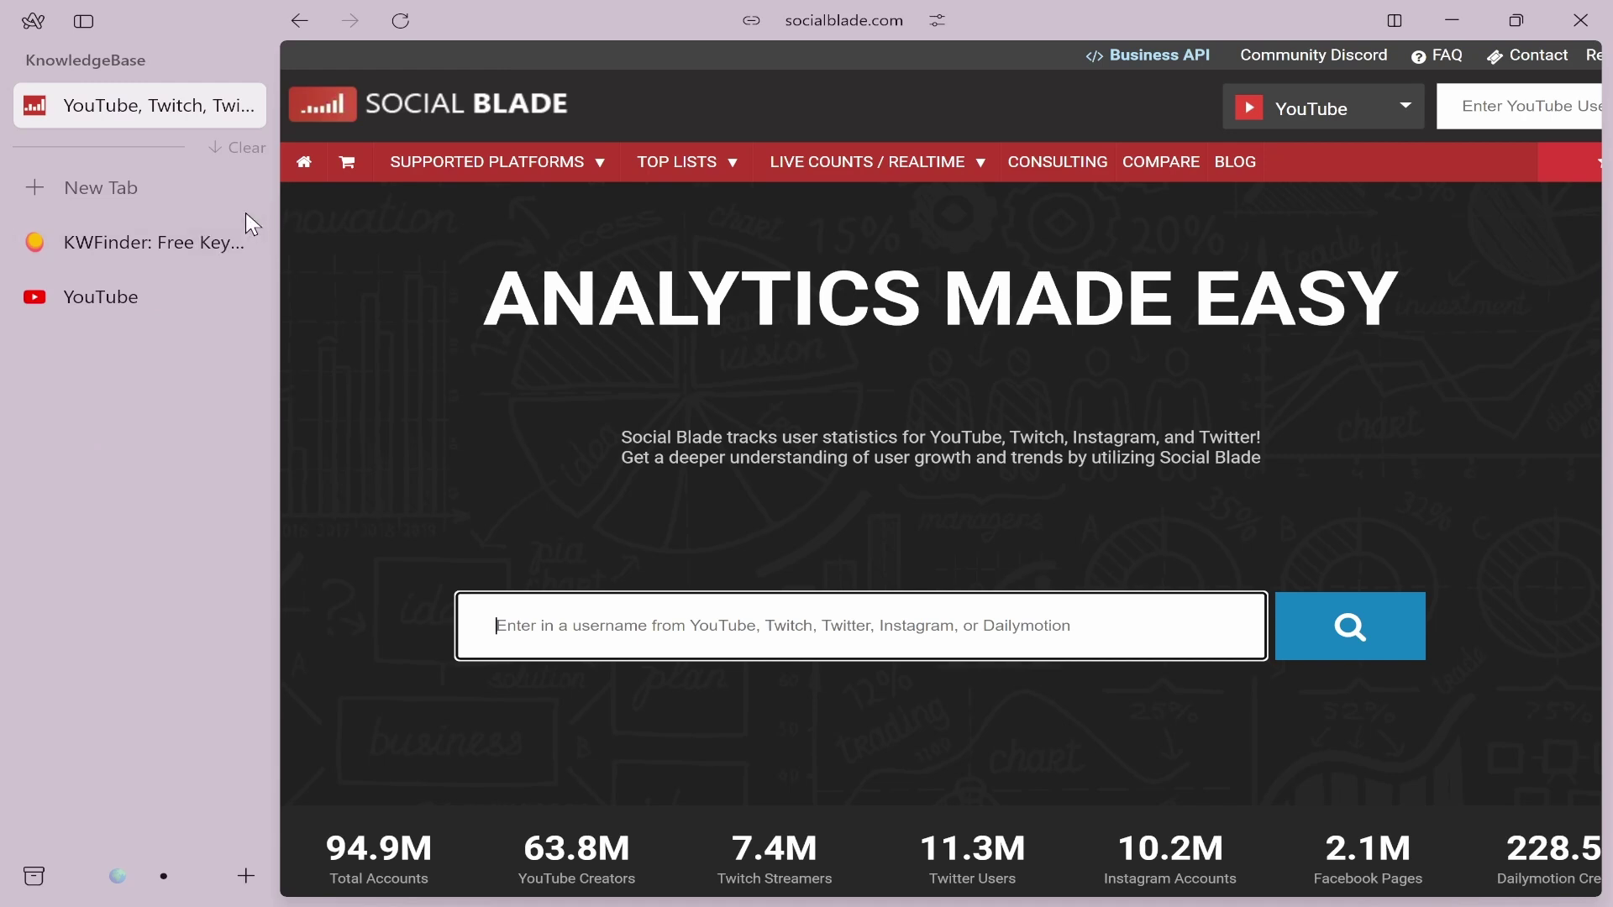
left_click(52, 190)
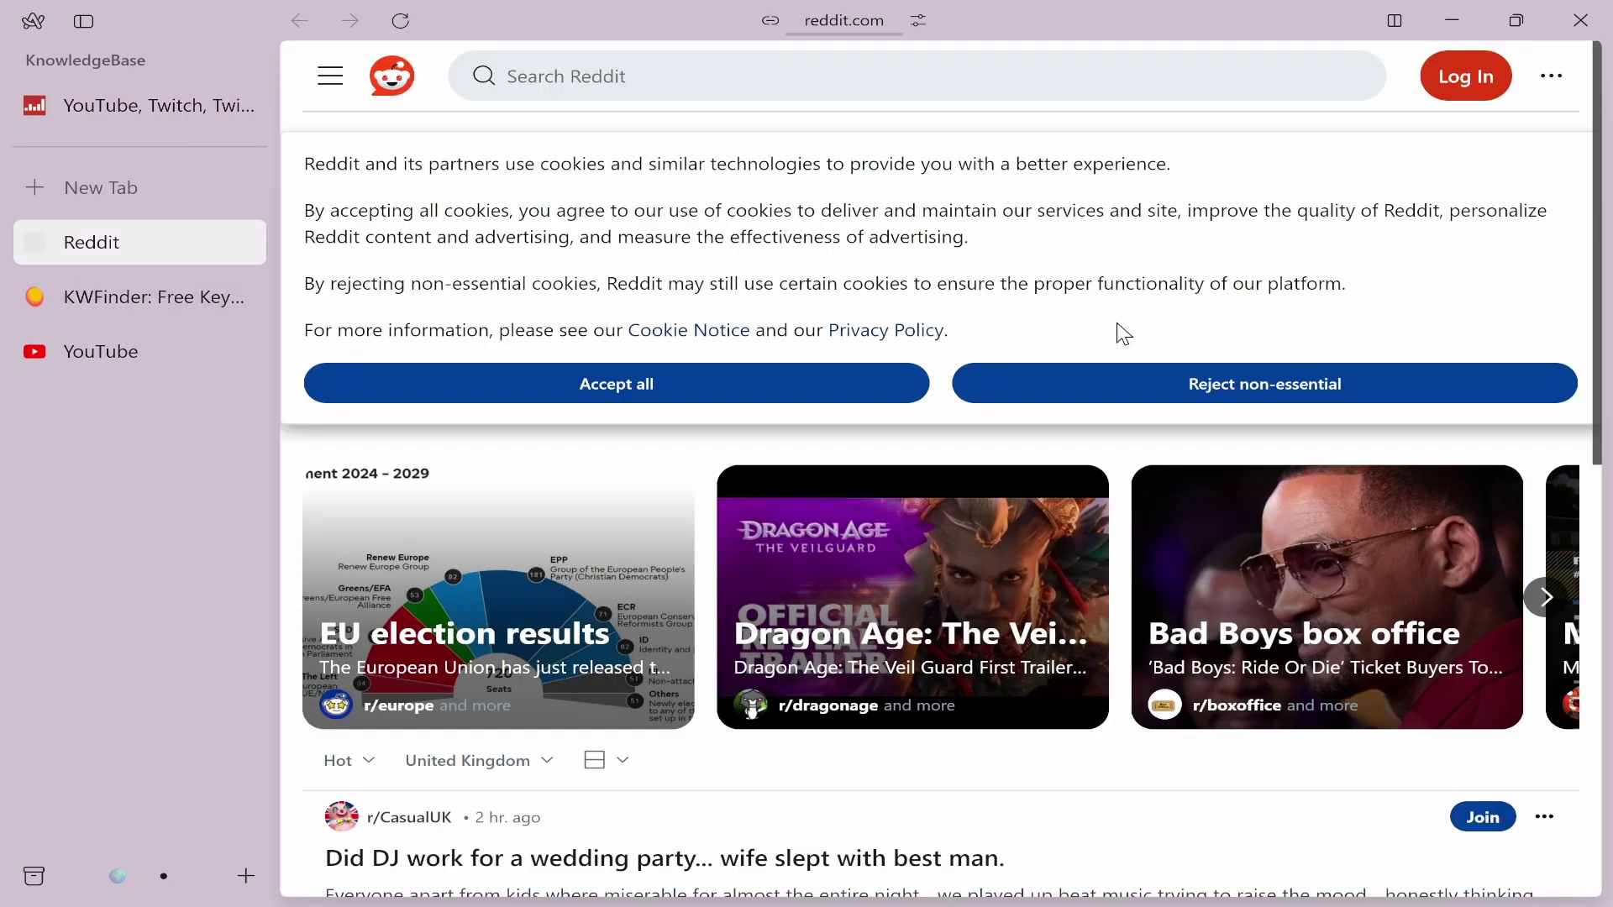
left_click(703, 384)
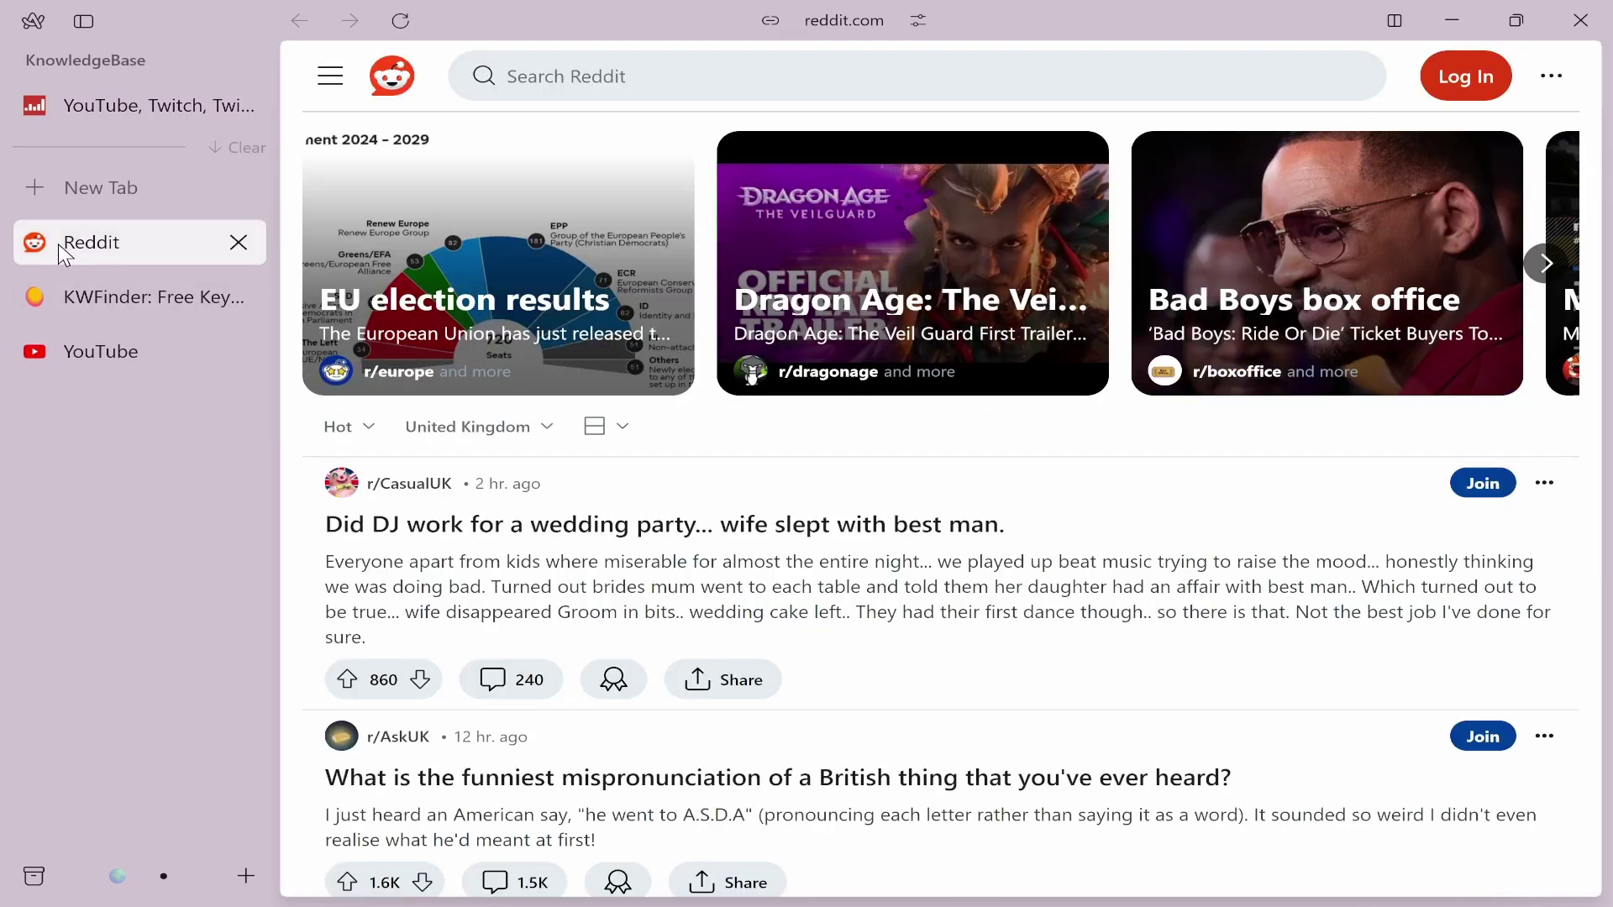
mouse_move(59, 243)
left_mouse_down()
mouse_move(89, 250)
mouse_move(66, 134)
left_mouse_up()
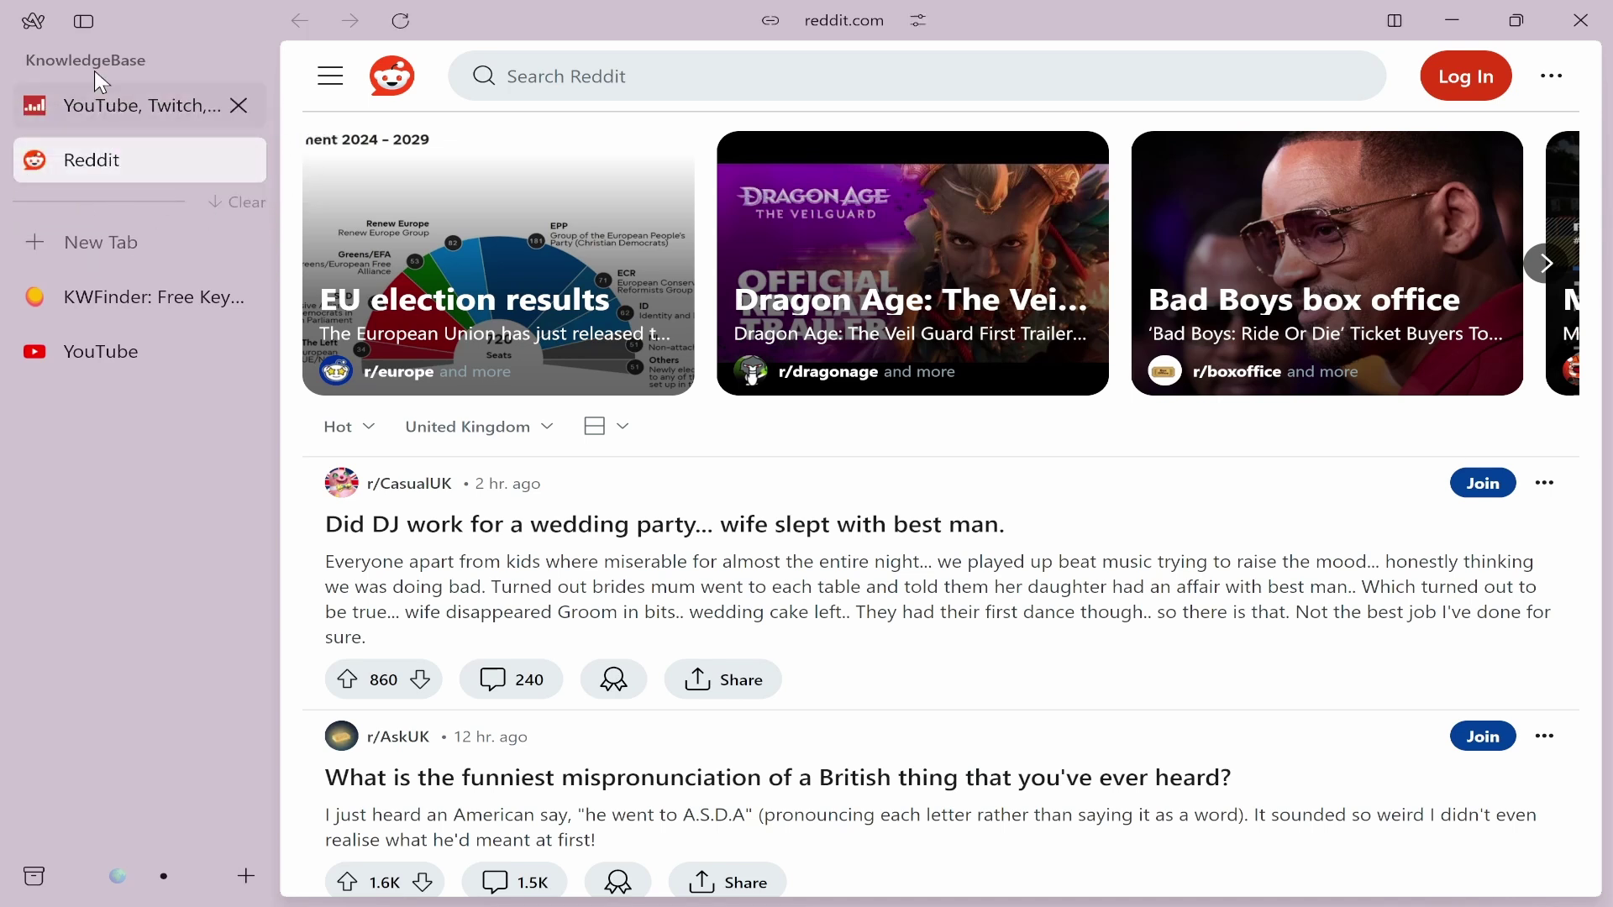
left_click(81, 304)
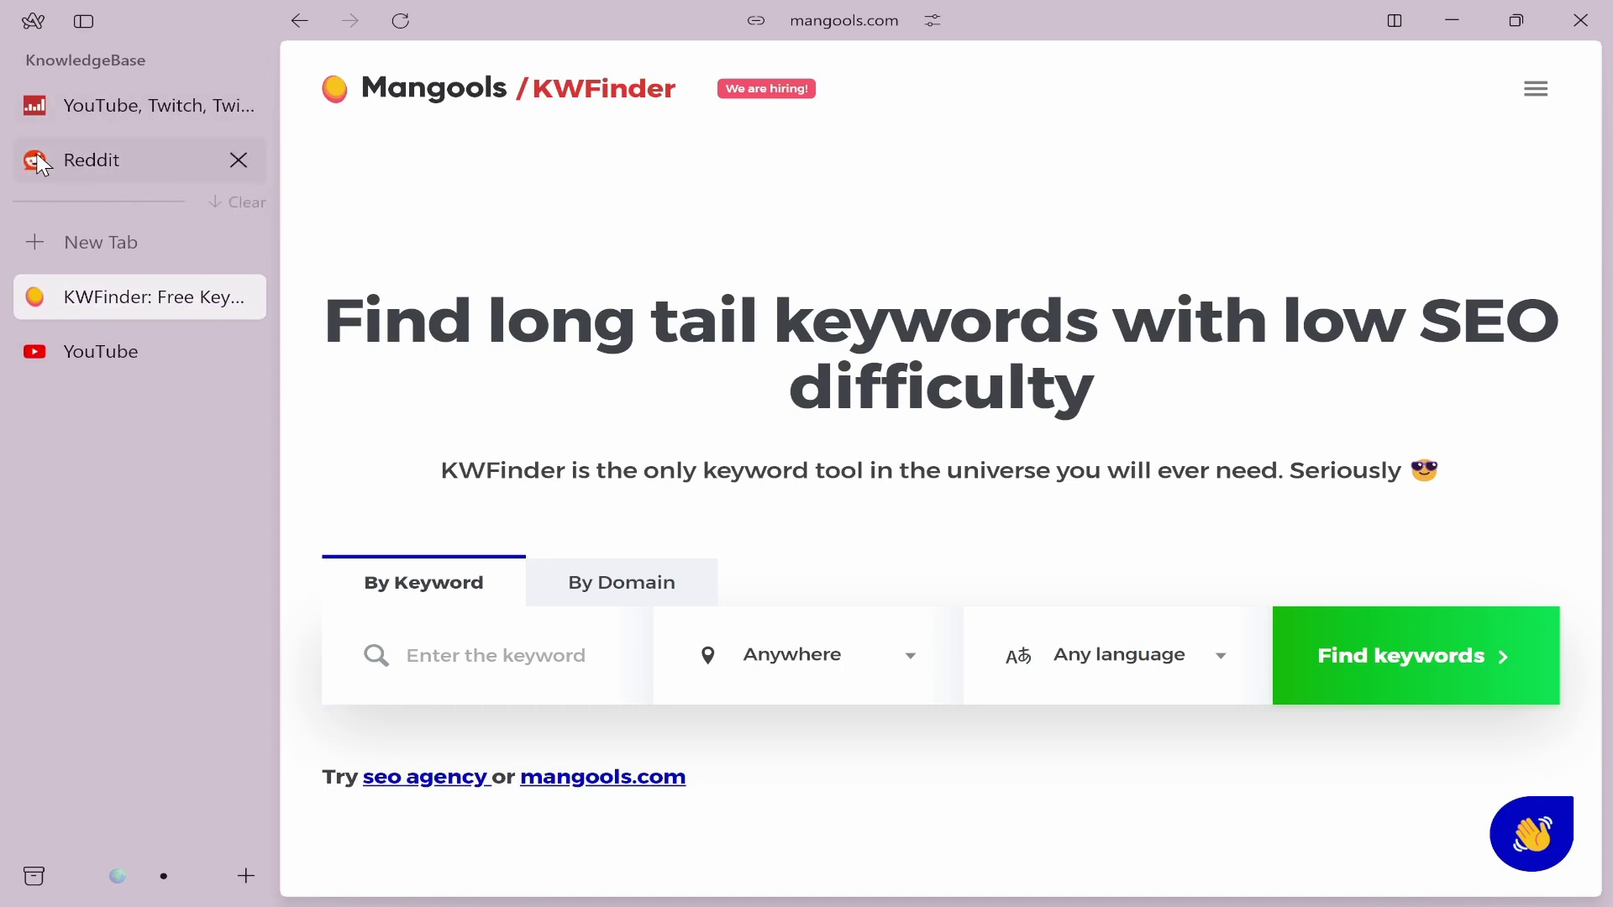
left_click(89, 159)
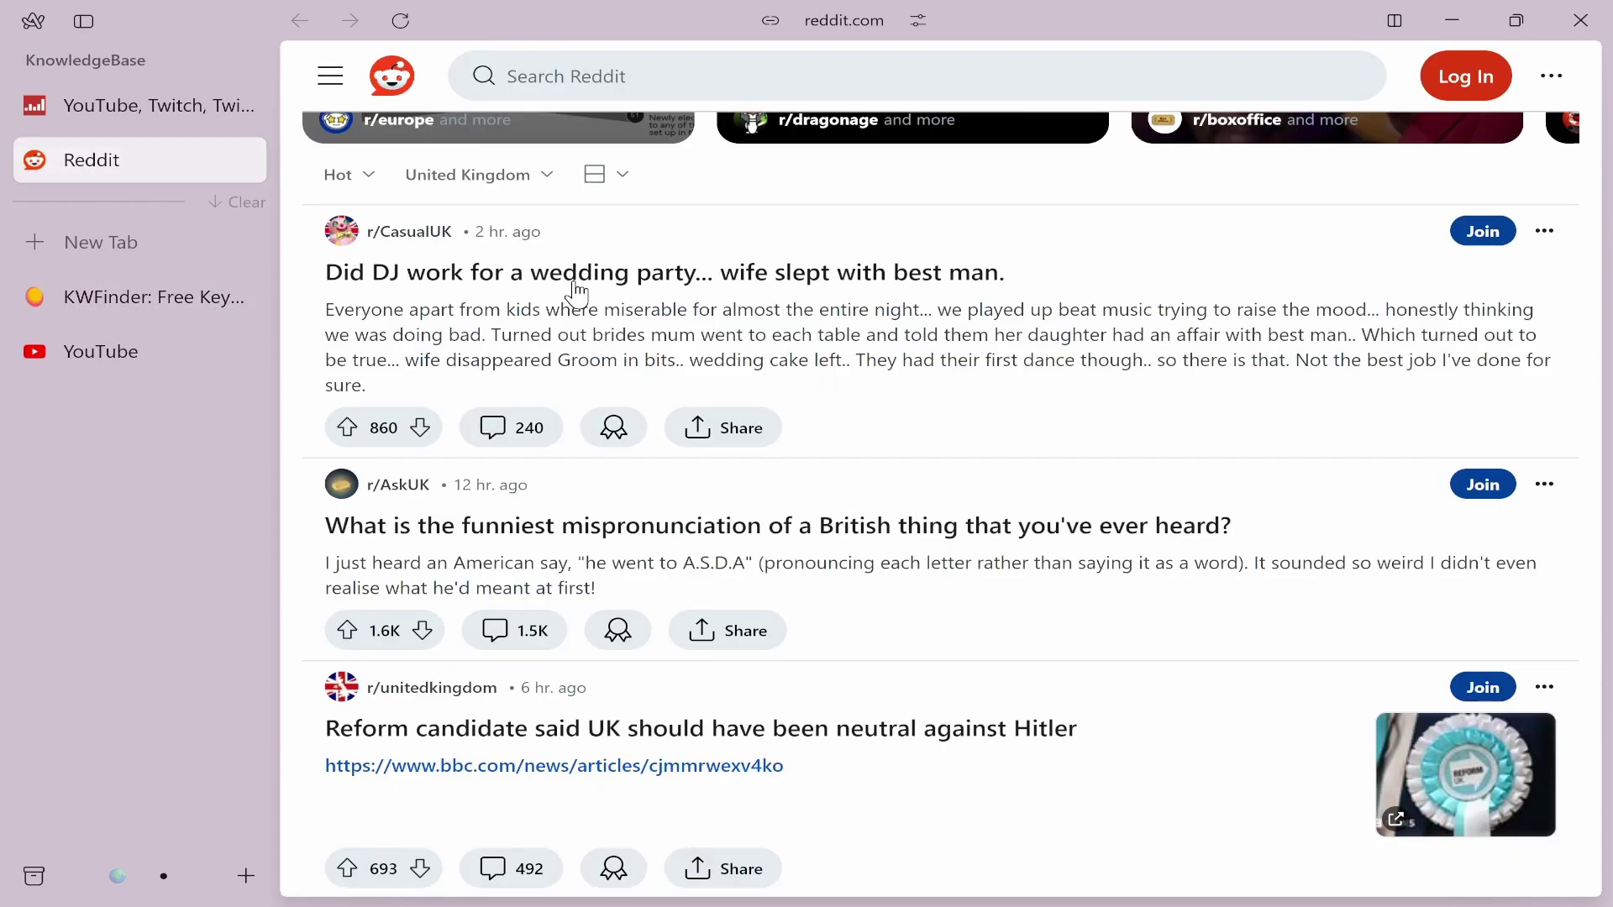
scroll(890, 578, "down", 2)
scroll(890, 579, "down", 2)
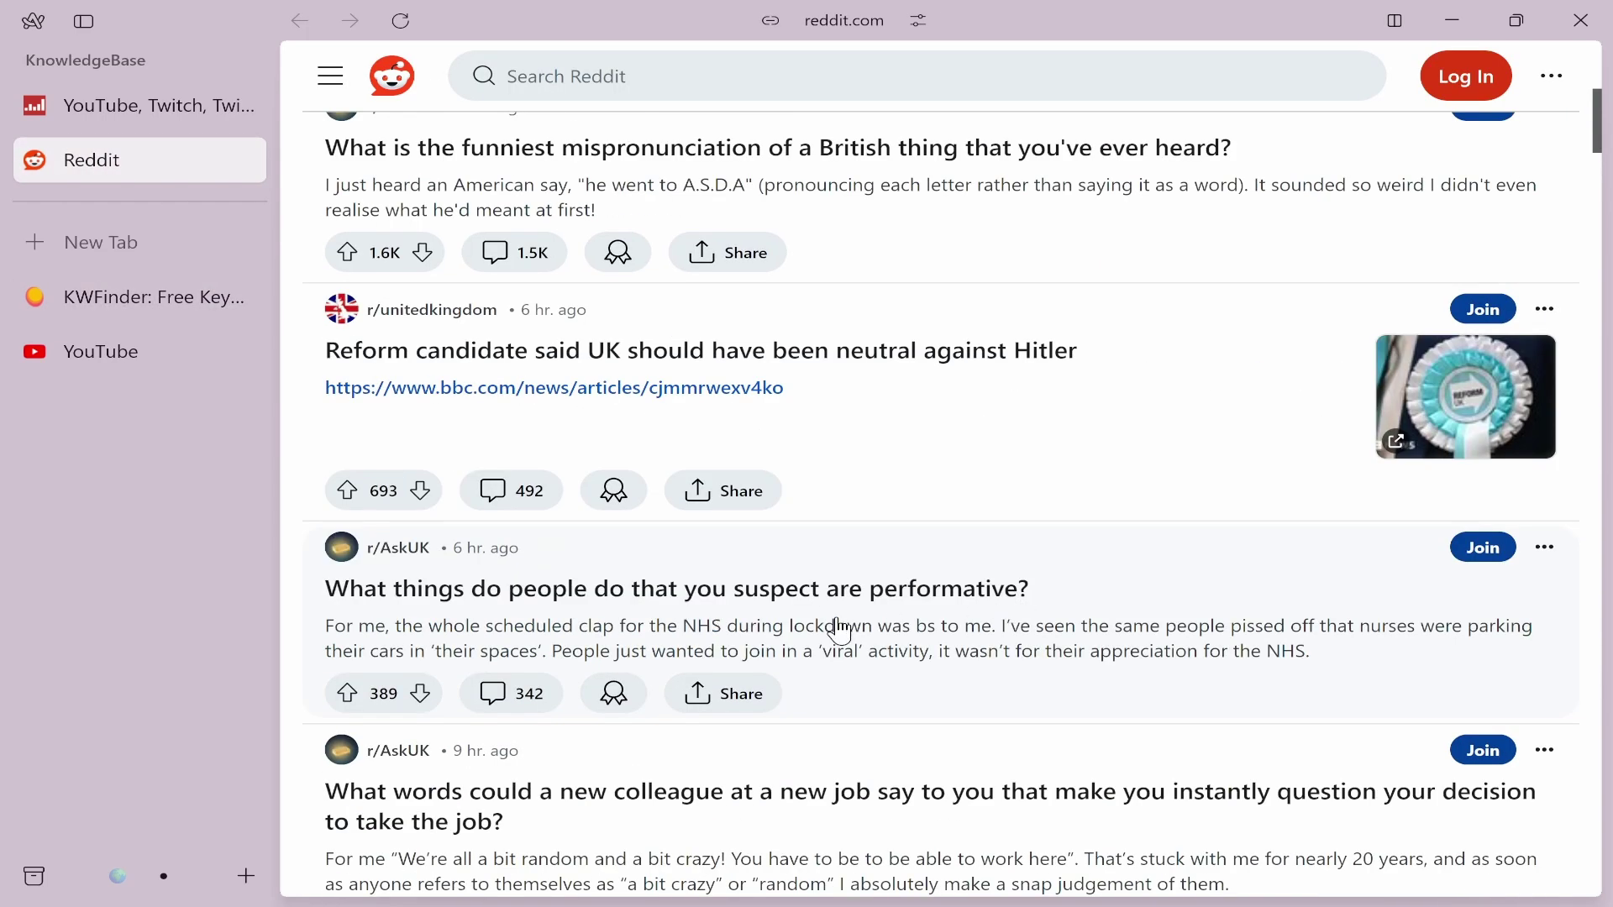
Open the 'What things do people do that you suspect are performative?' post in pinned Reddit
left_click(833, 589)
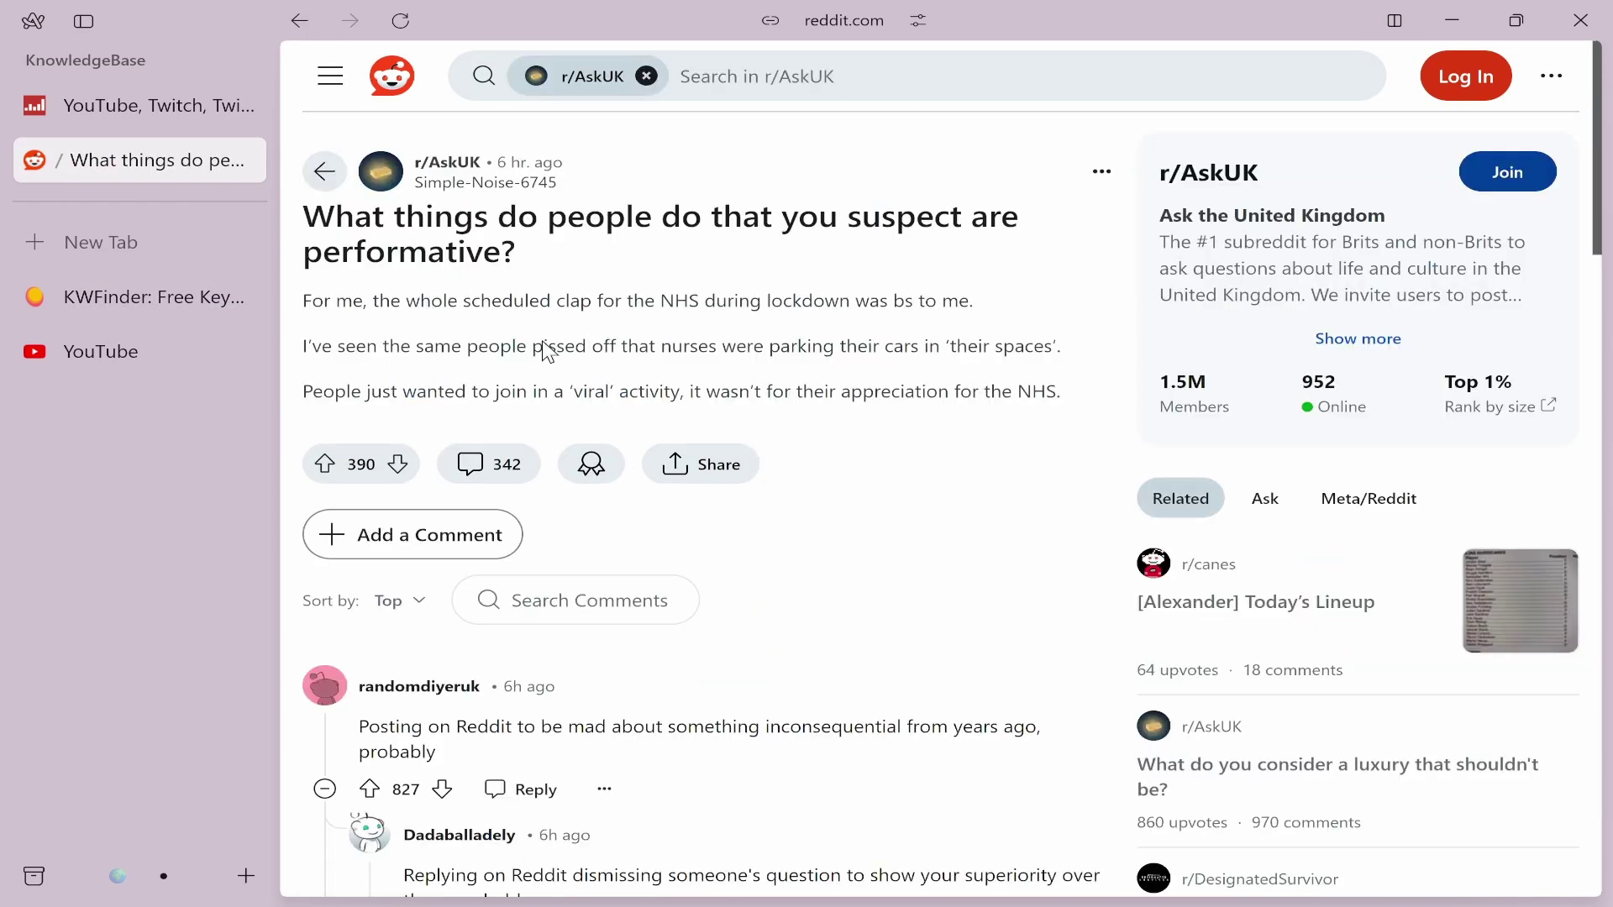
mouse_move(139, 160)
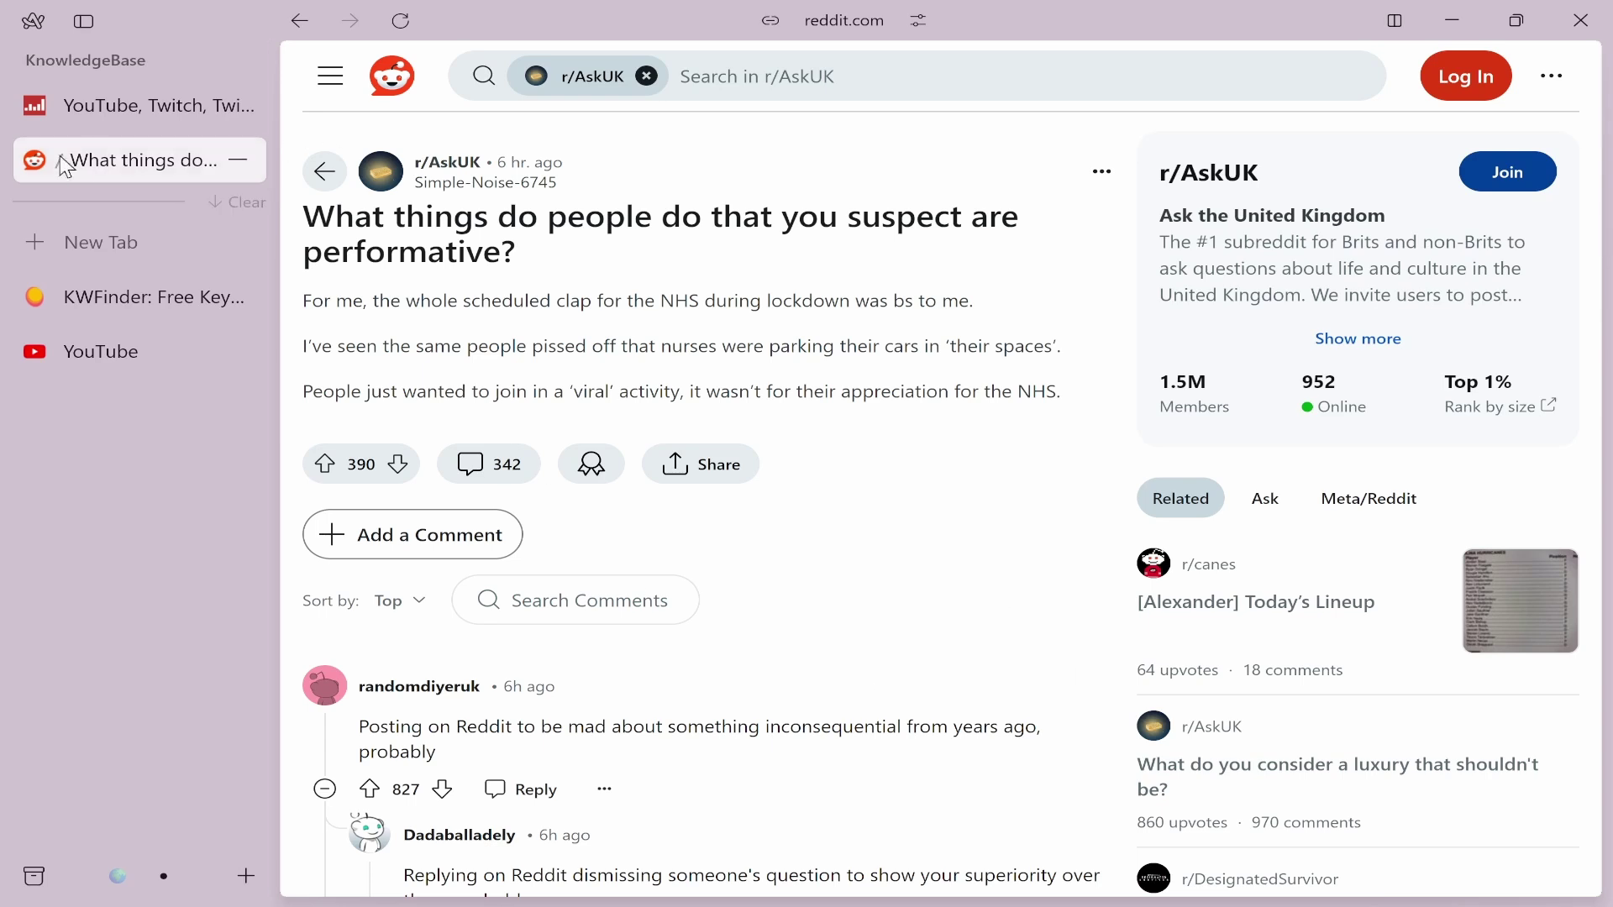
scroll(996, 517, "down", 2)
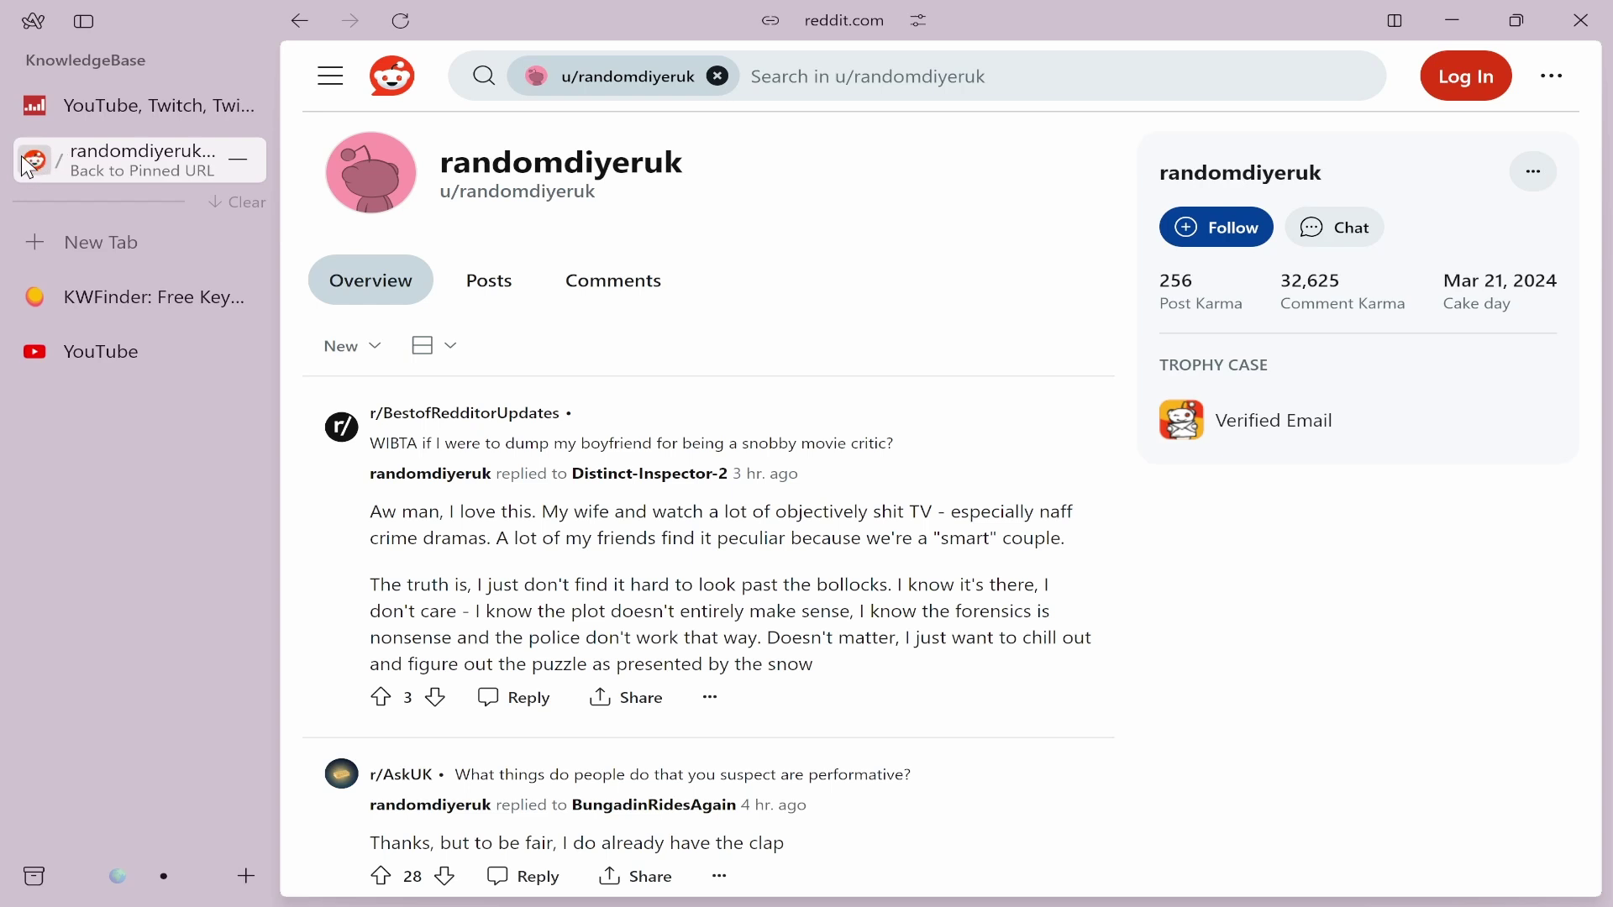
Use the pinned Reddit tab's 'Back to Pinned URL' to return to the home feed
left_click(36, 164)
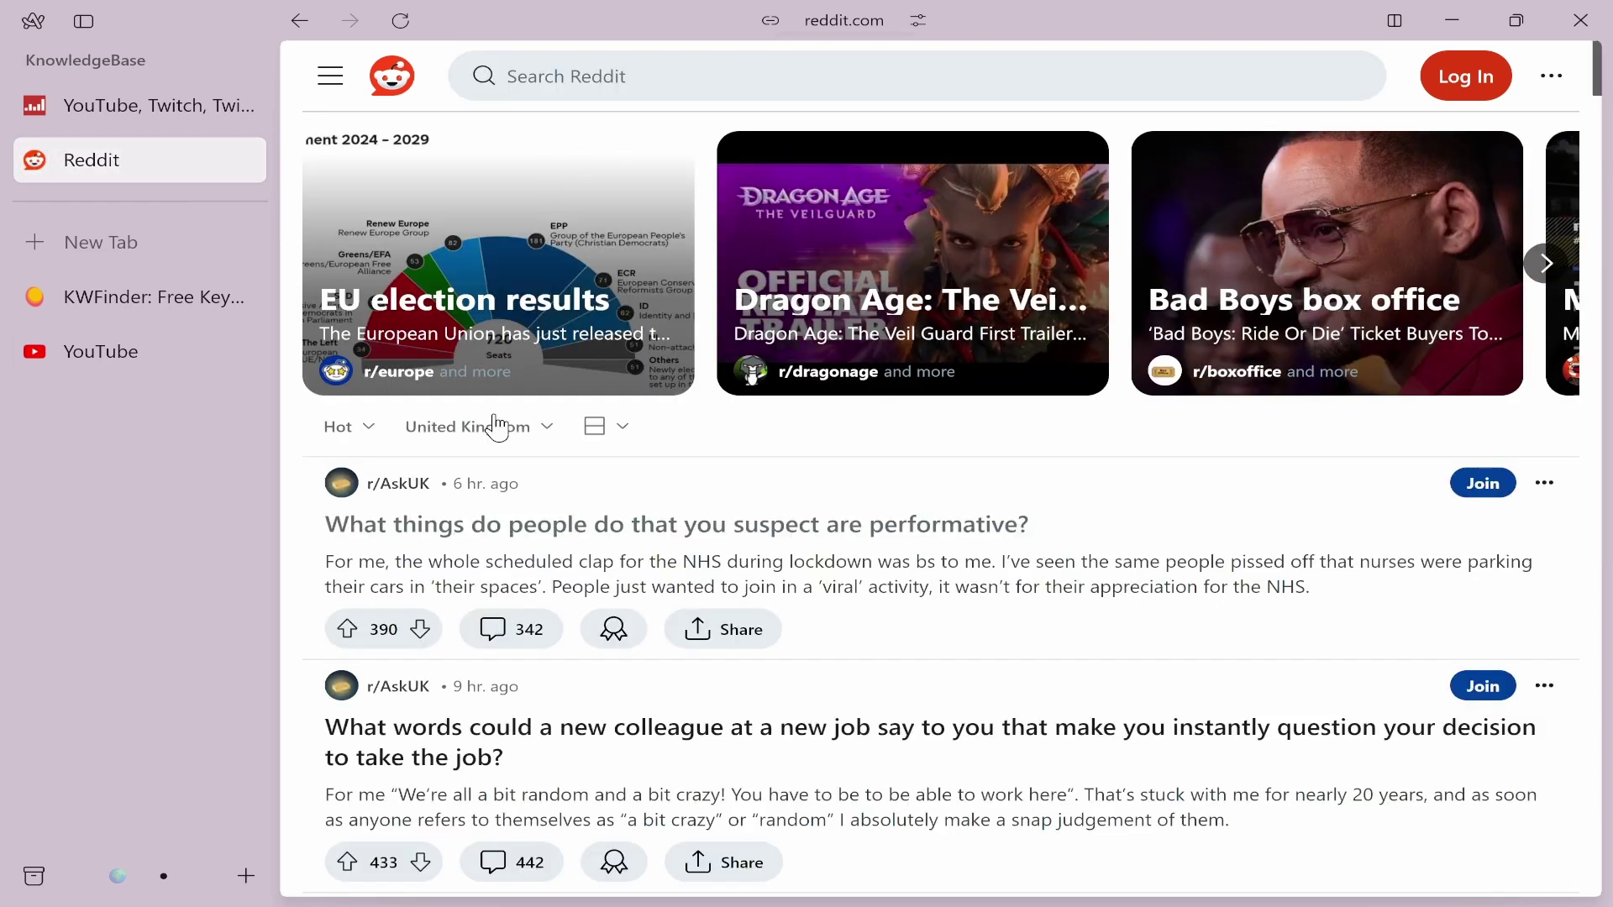